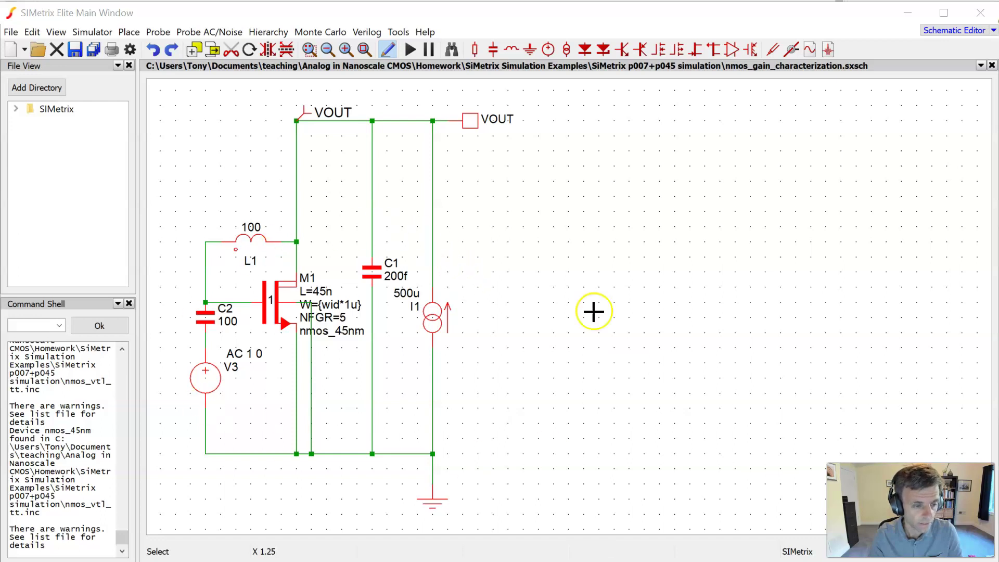
Walk through the schematic's 45n NMOS, 500u current-source load, 200f capacitor and AC source
left_click(530, 287)
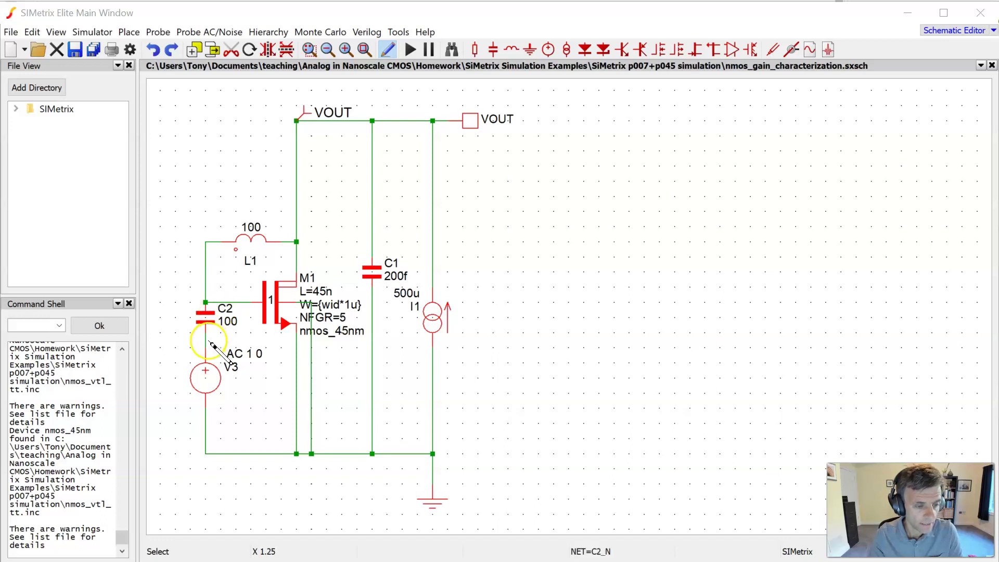
left_click(180, 356)
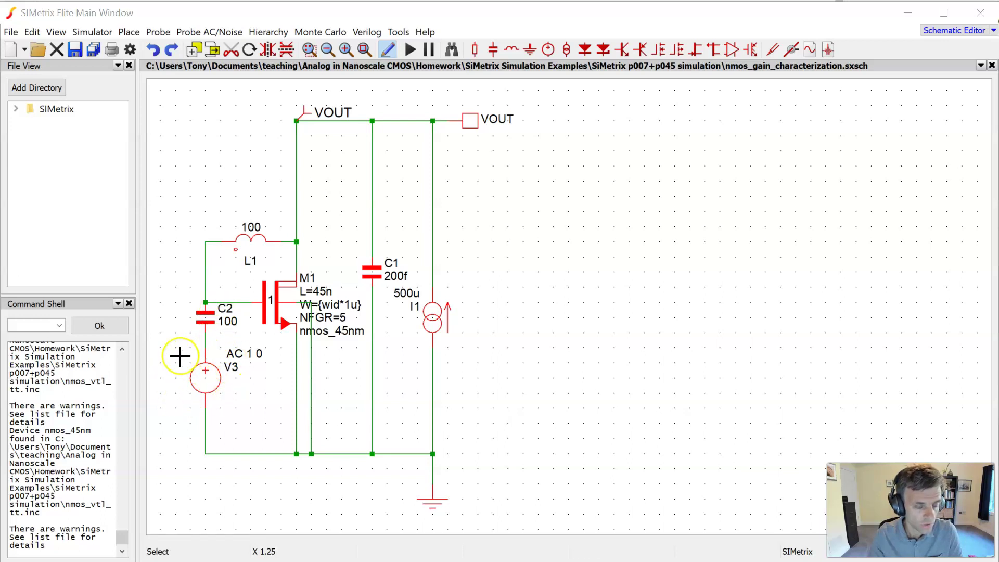
left_click(307, 316)
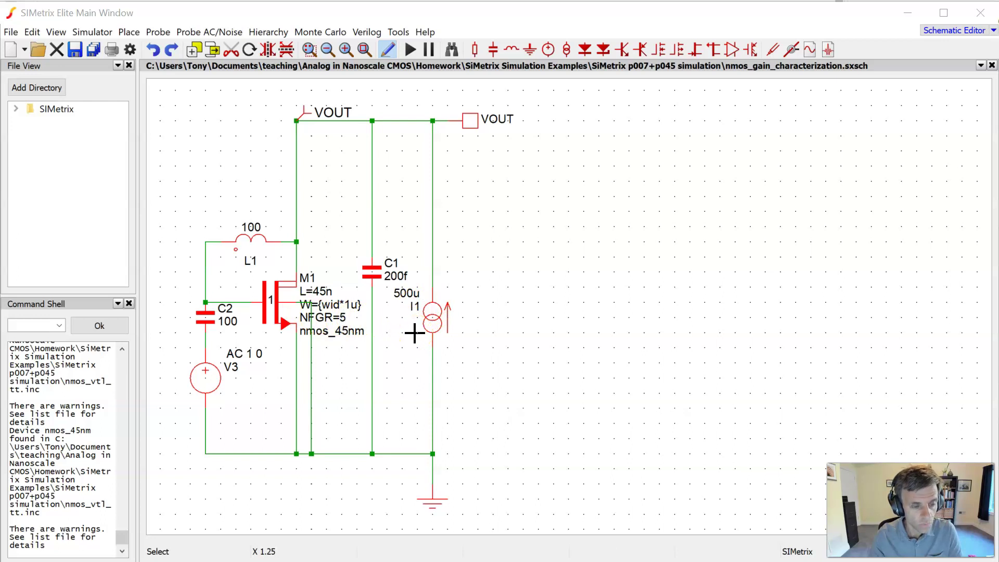
left_click(310, 317)
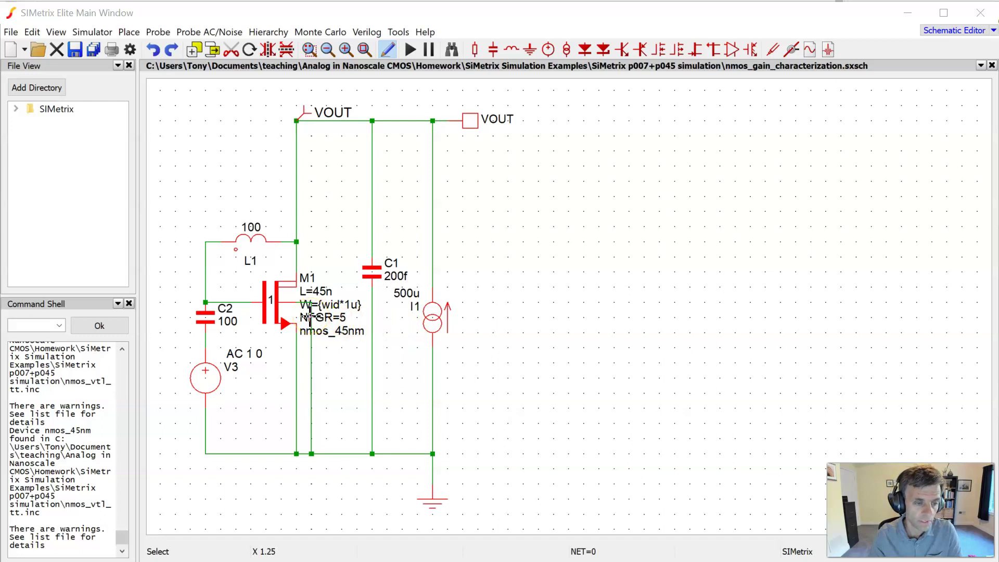
left_click(252, 273)
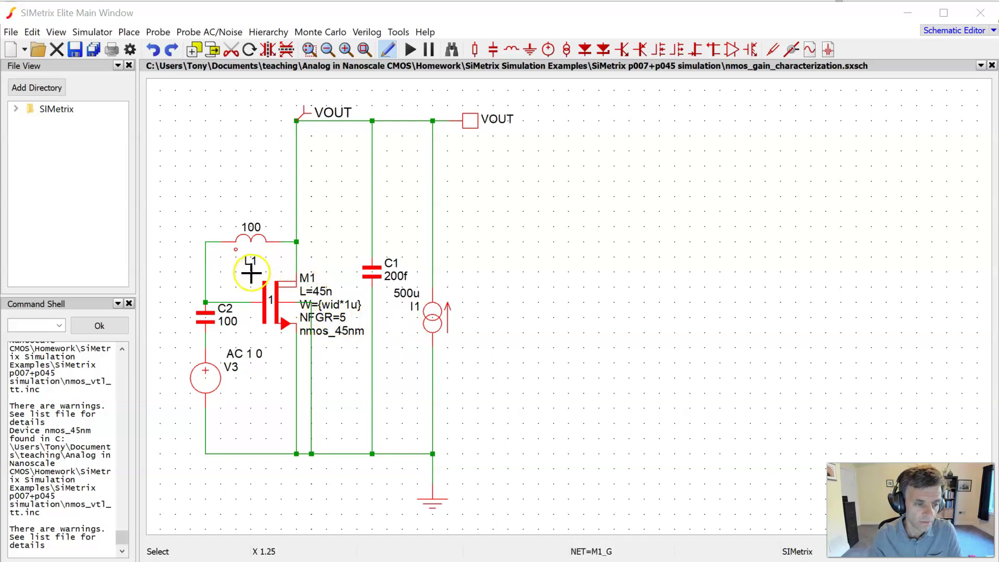
left_click(238, 327)
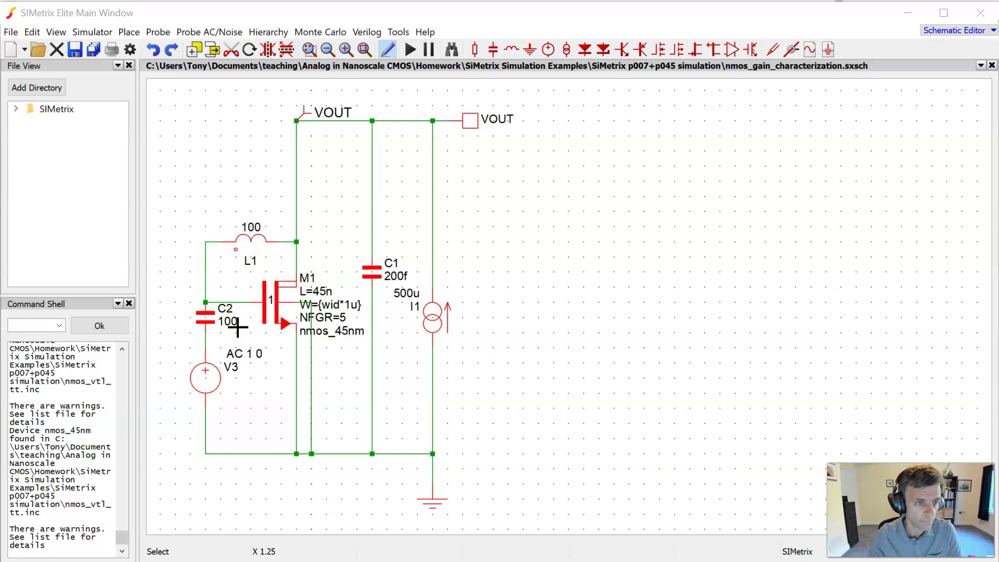
left_click(213, 230)
Enable an AC analysis from 10Meg to 10G at 20 points per decade
left_click(89, 33)
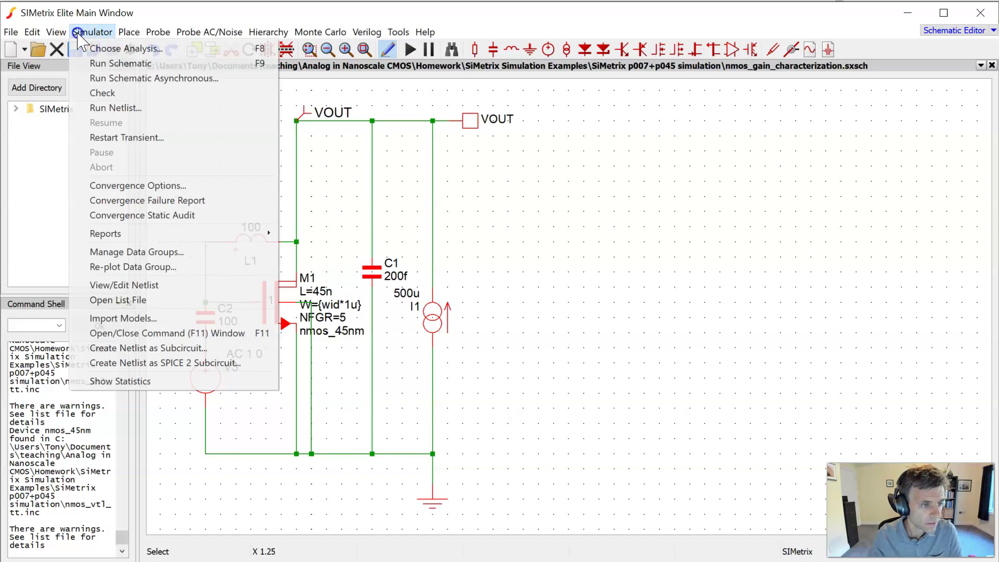
left_click(112, 48)
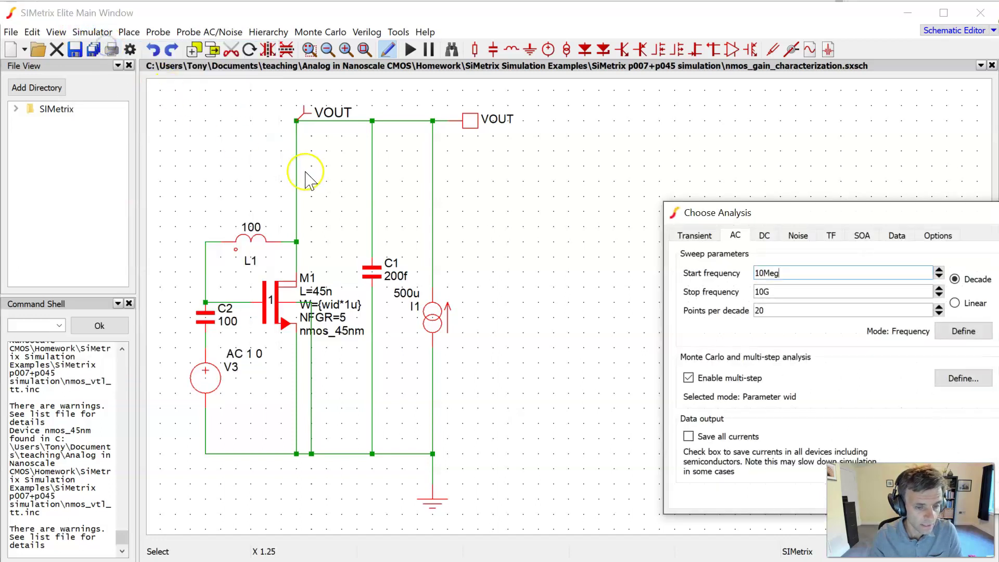
left_click(717, 213)
left_click_drag(778, 200, 562, 151)
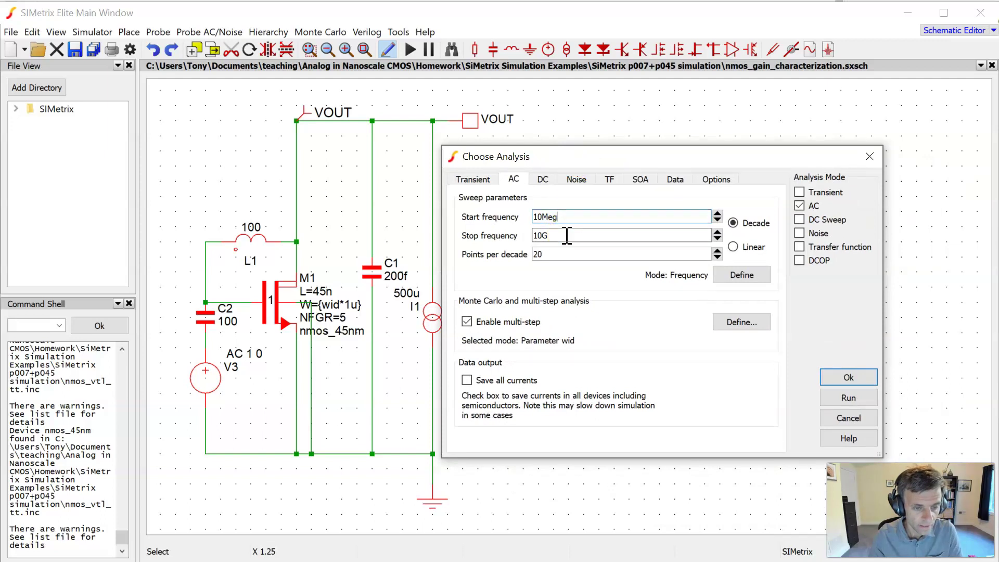
Define a multi-step sweep of wid through 1, 2, 4, 10, 30, 50, 200, 1k
left_click(723, 323)
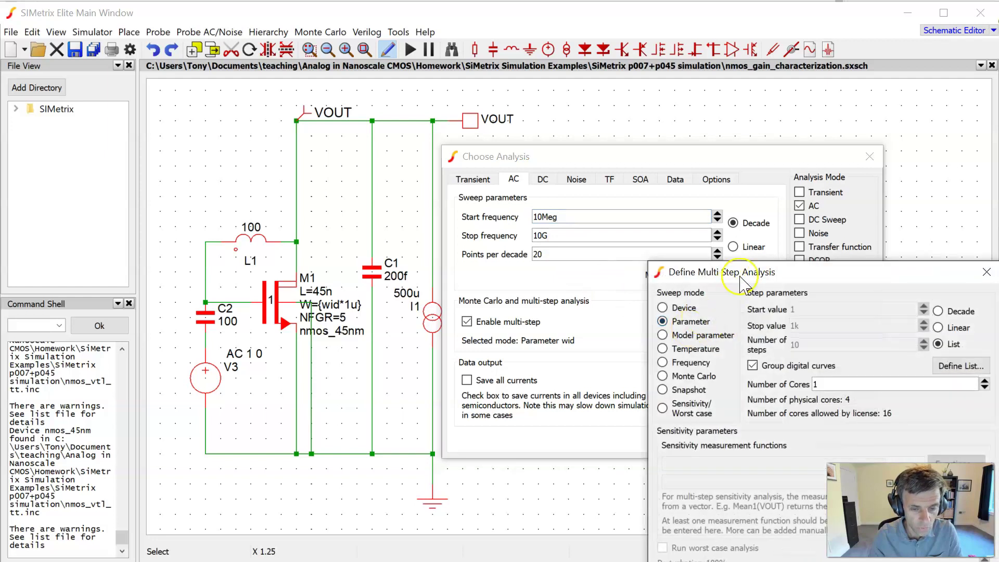
left_click_drag(748, 287, 633, 162)
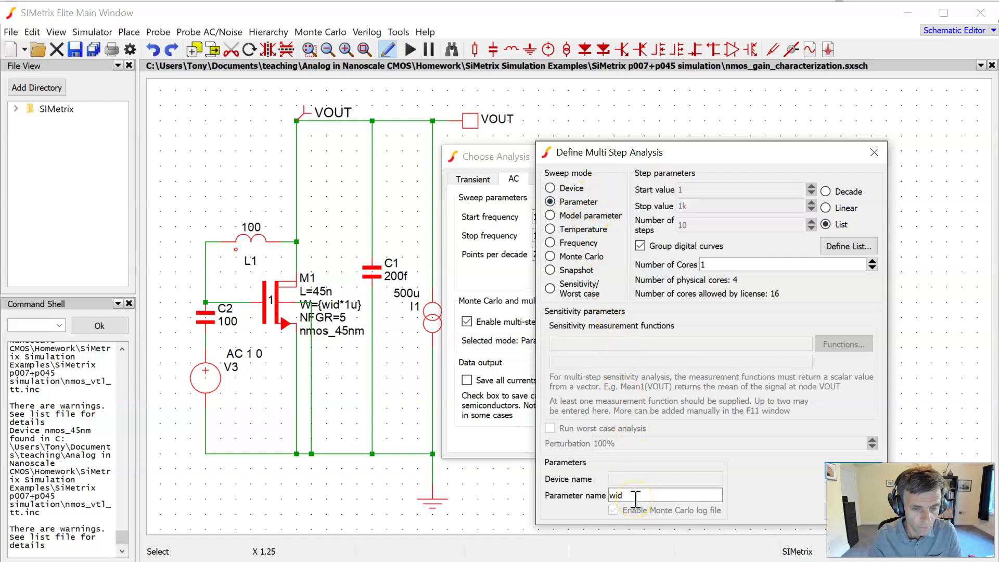
left_click(844, 246)
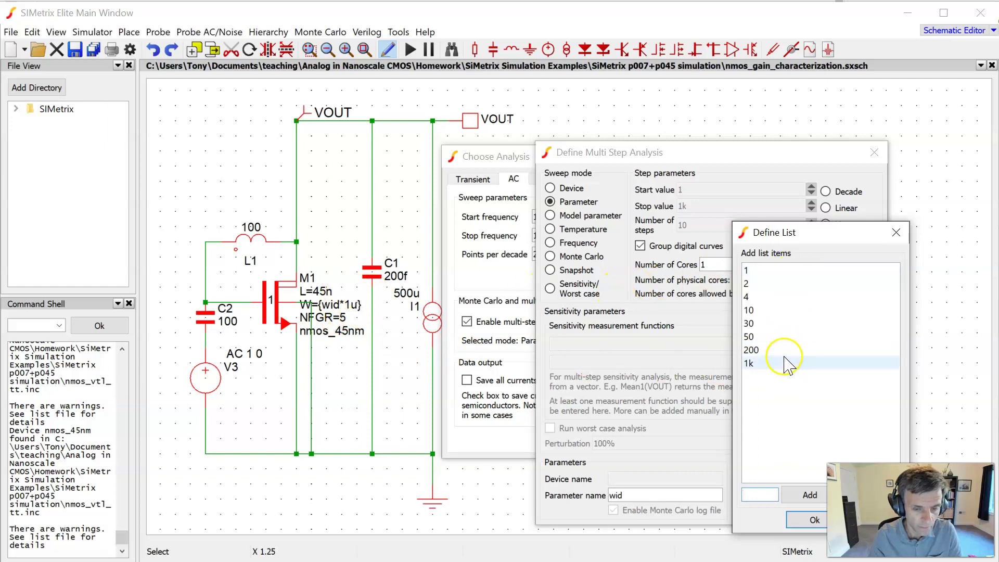
left_click(811, 521)
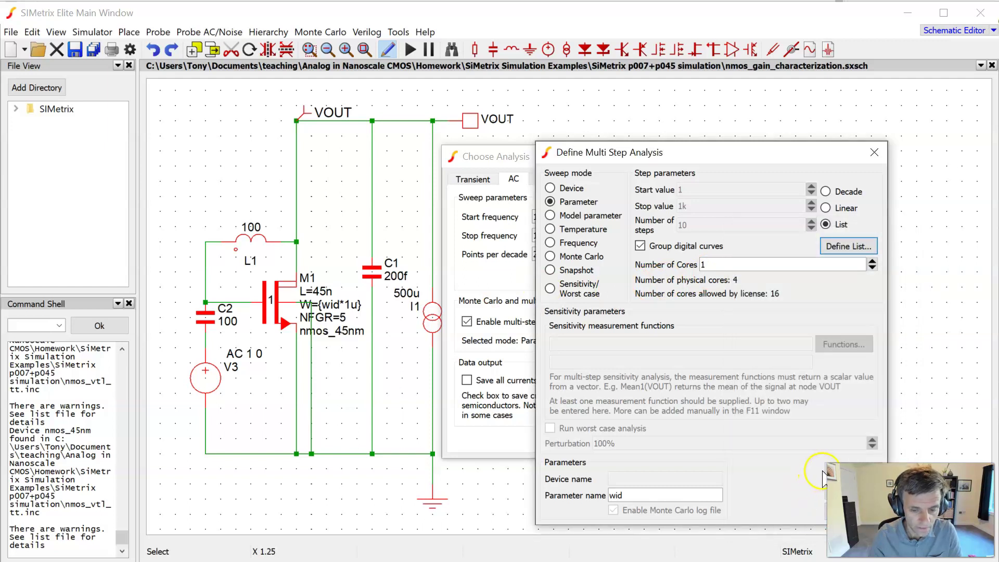
left_click_drag(761, 151, 742, 131)
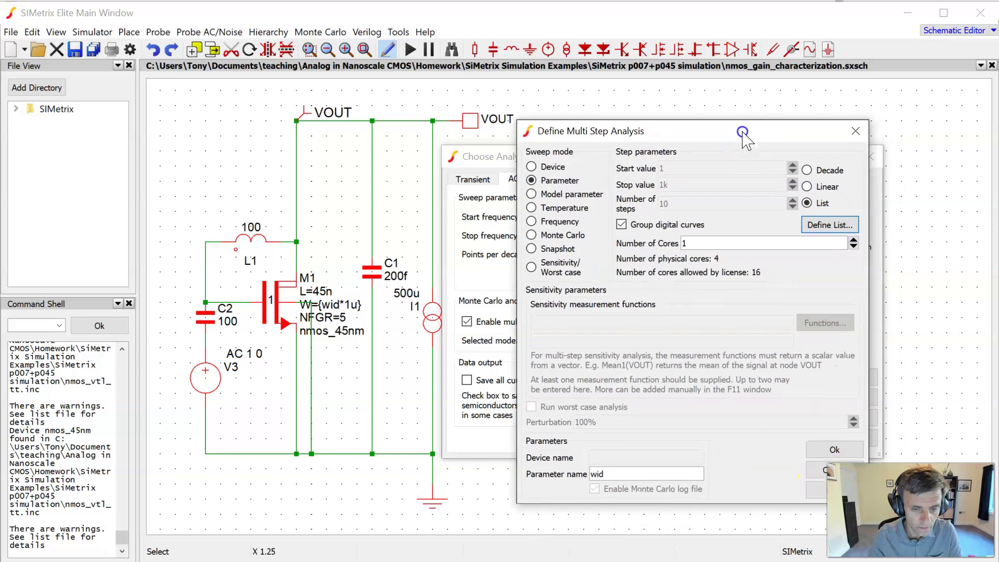
left_click(830, 451)
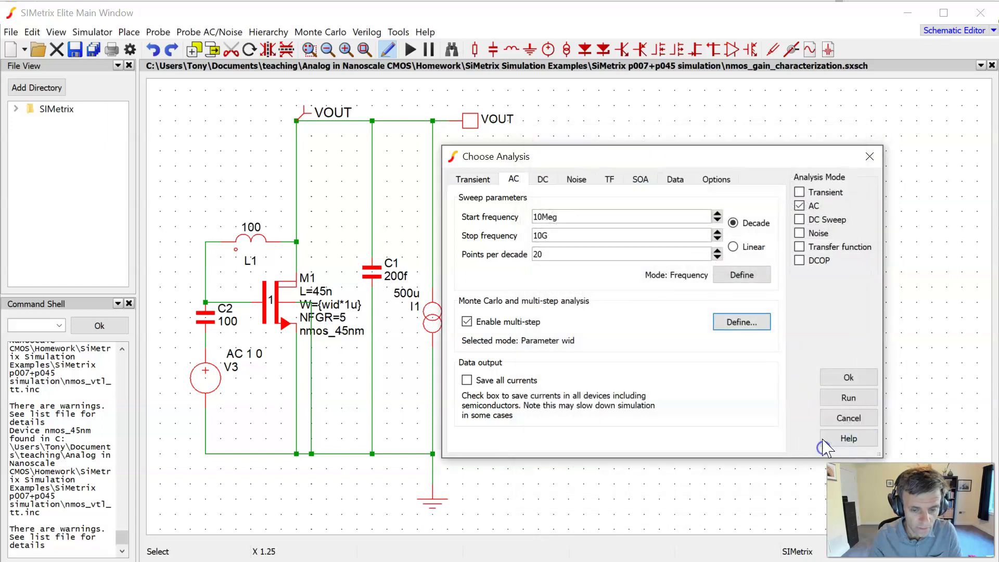
Run the AC simulation and highlight the wid=1 curve under VOUT in the legend
left_click(839, 398)
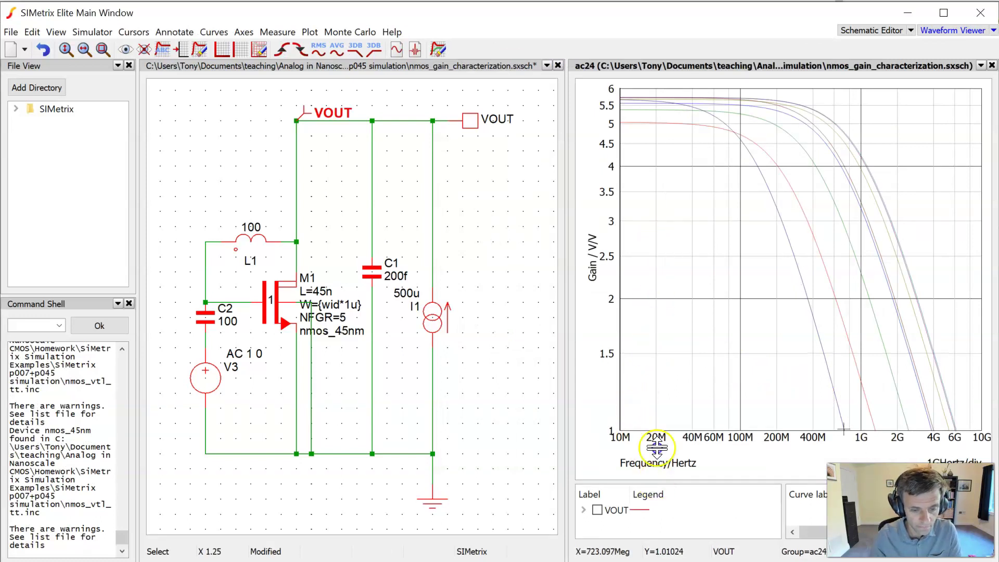
left_click_drag(657, 447, 671, 399)
left_click(583, 418)
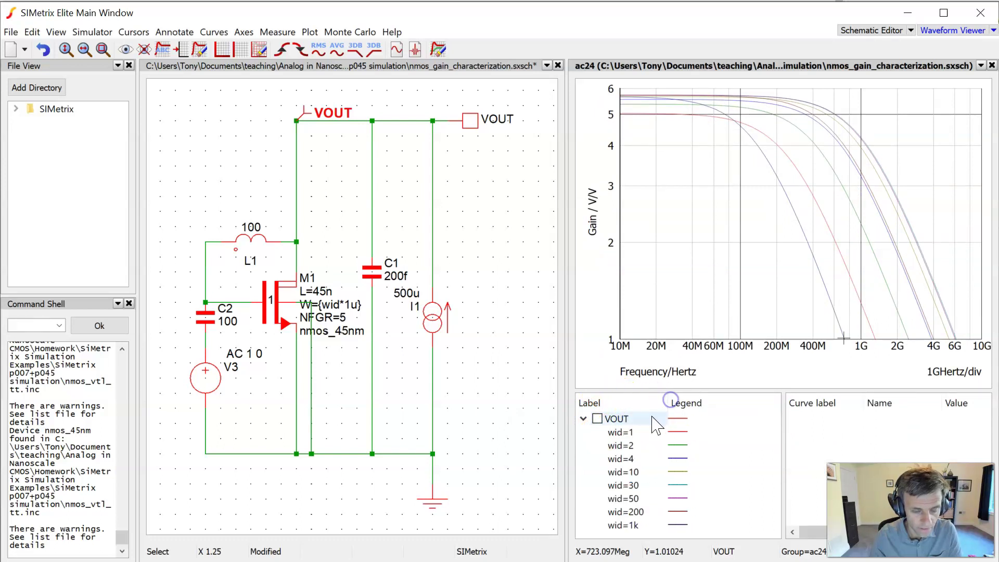
left_click(624, 431)
right_click(625, 433)
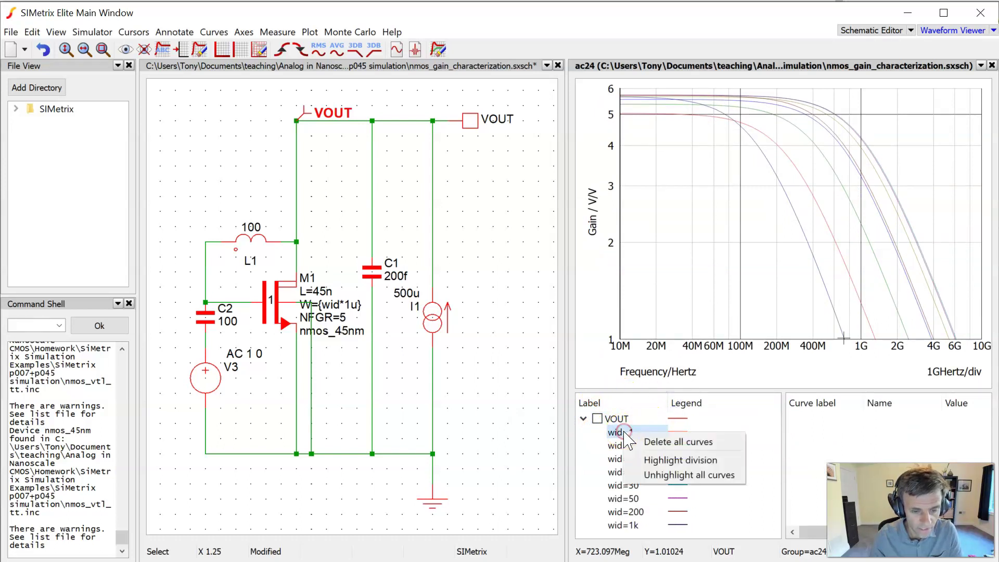
left_click(657, 458)
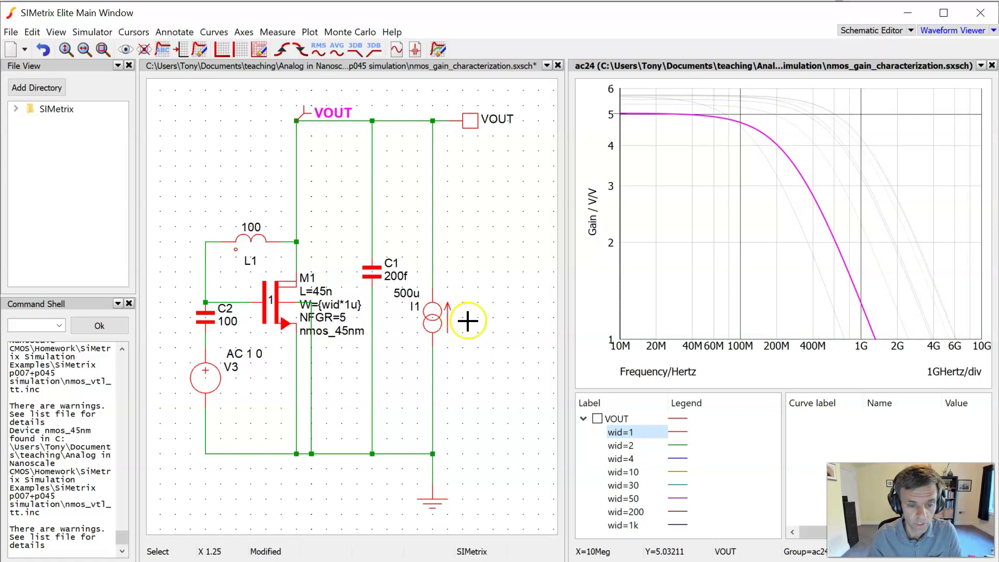
Highlight the wid=2 gain curve from the legend
left_click(630, 456)
right_click(629, 447)
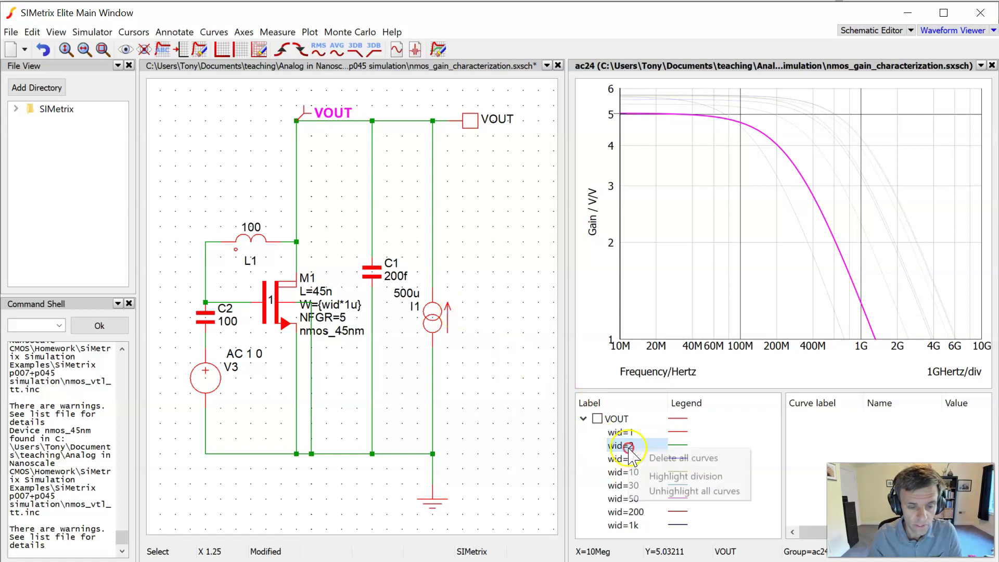
left_click(654, 475)
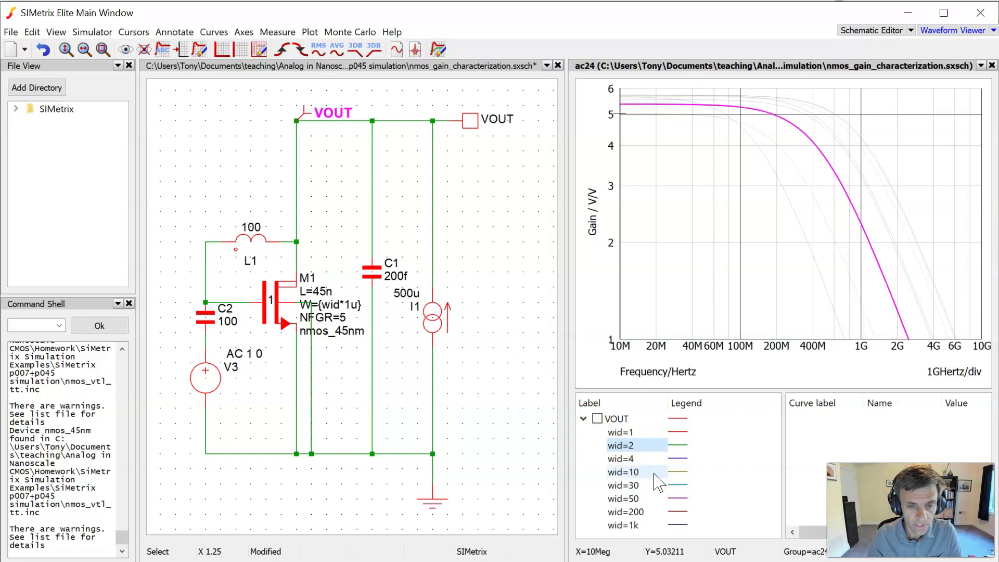
Read gain values along the wid=2 curve, from about 5.3 V/V down to unity near 2.3G
left_click_drag(702, 318, 340, 240)
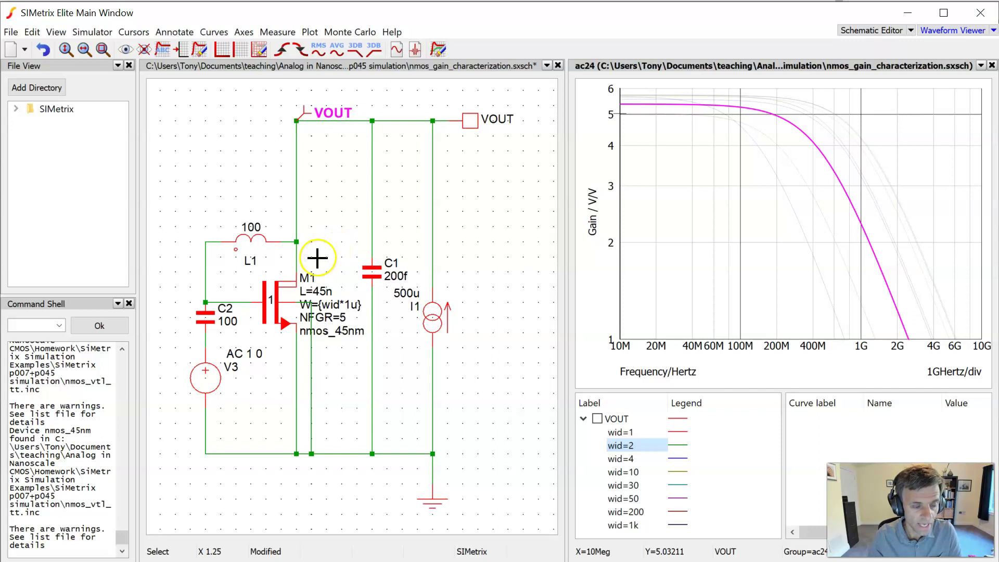
left_click(304, 275)
left_click(283, 290)
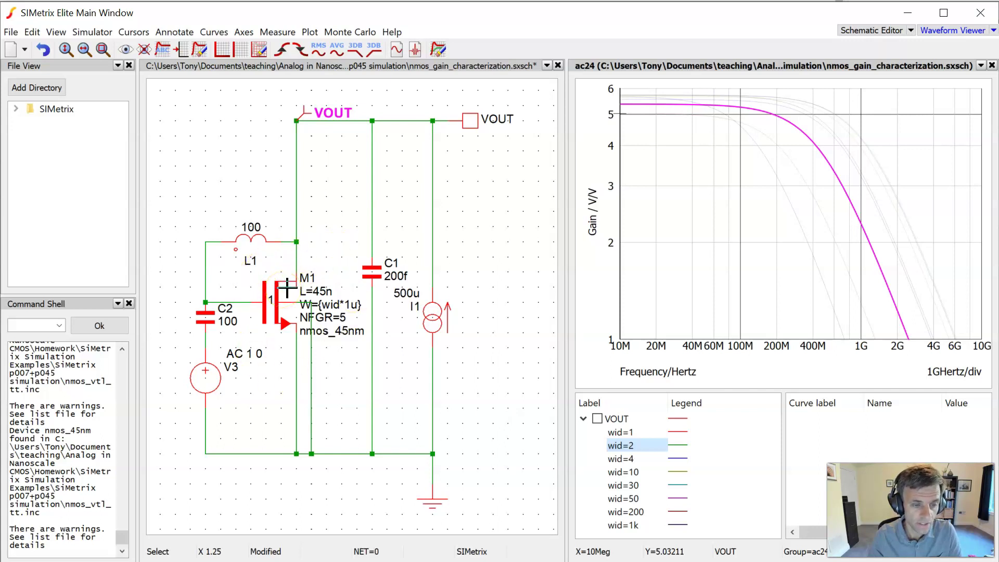
left_click(369, 293)
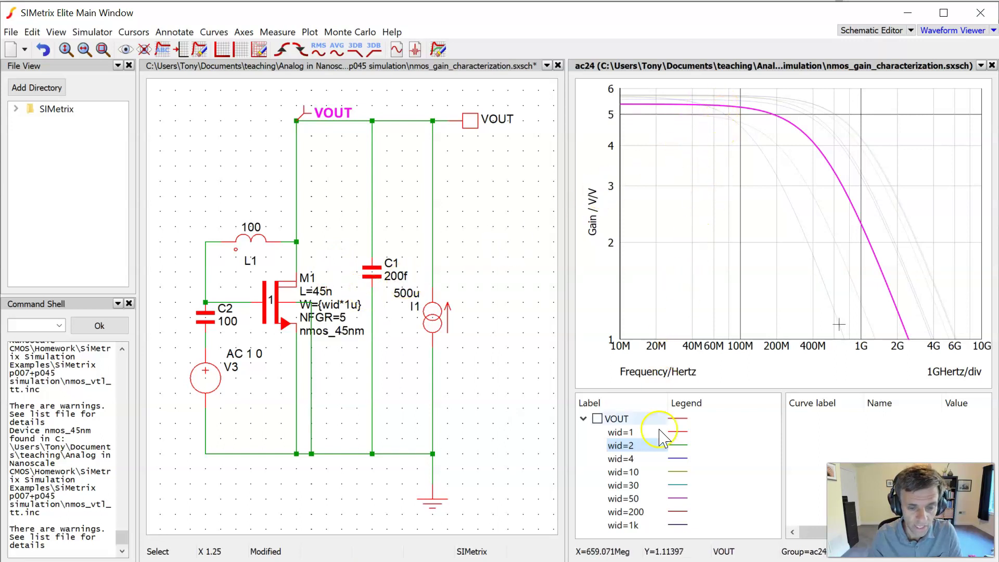
Highlight the wid=10 curve and inspect its roll-off from 5.6 V/V to unity near 5.5G
right_click(645, 471)
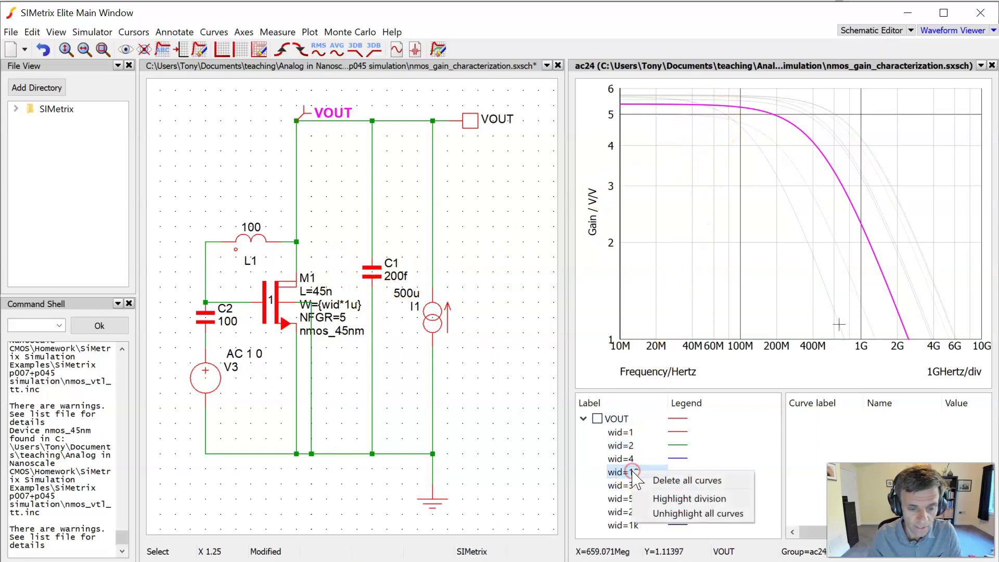
left_click(674, 500)
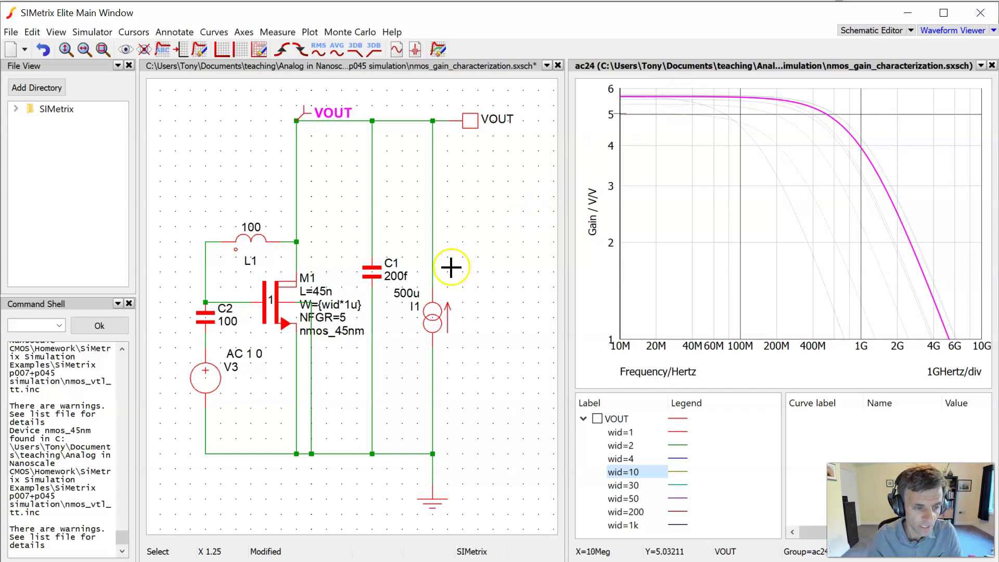
left_click(313, 341)
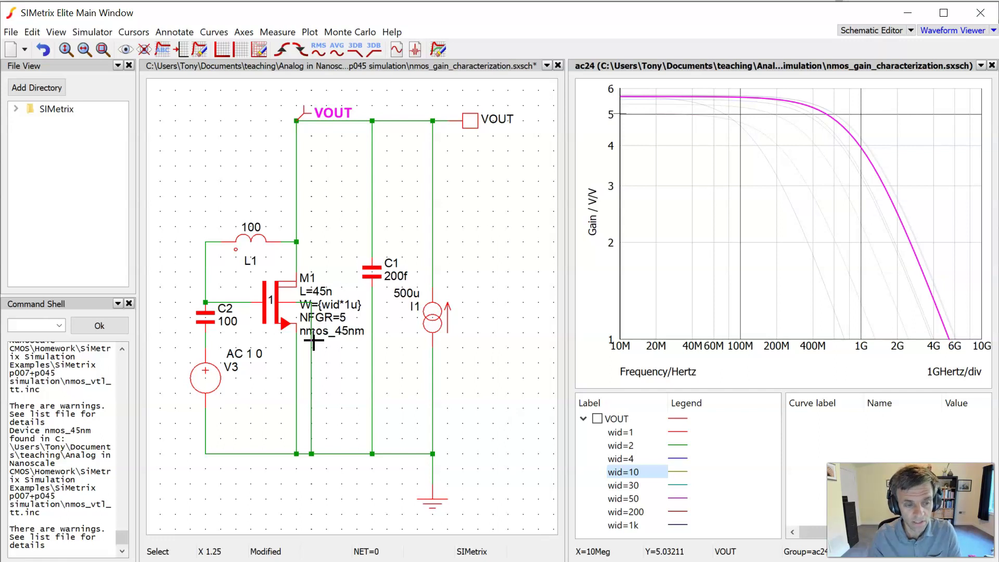
left_click(337, 340)
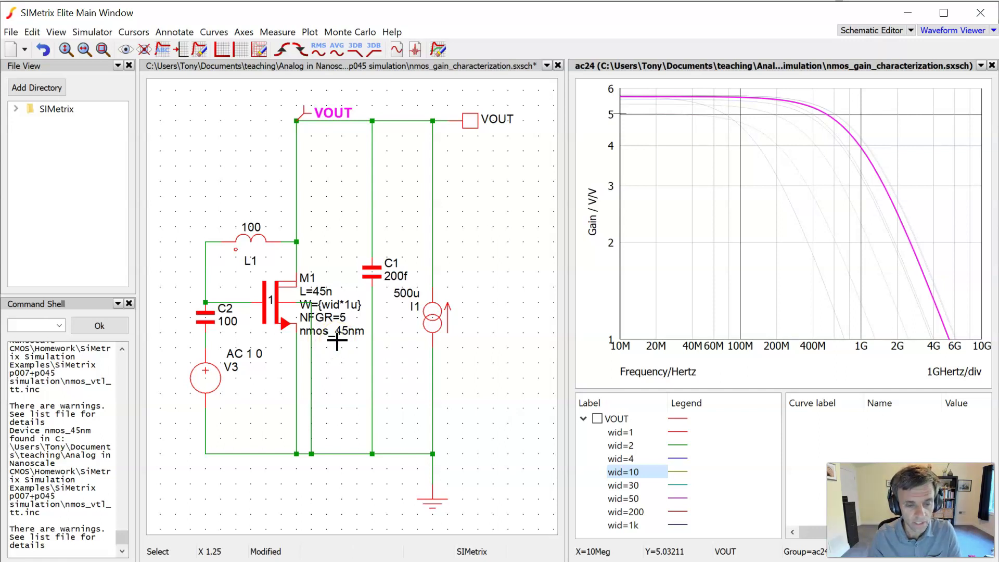
left_click(621, 526)
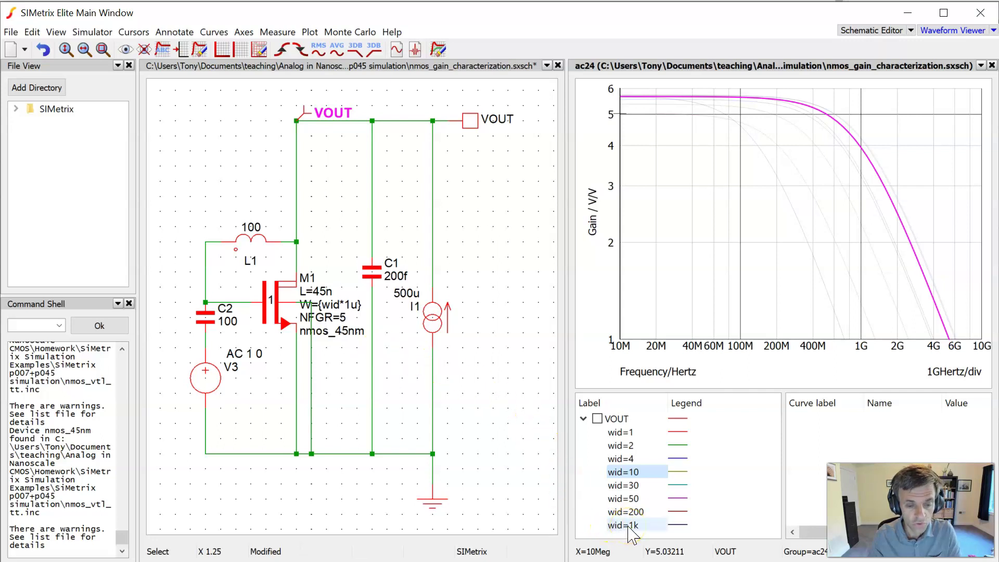
Highlight the wid=1k curve and trace its gain from about 5.6 V/V to unity near 800M
right_click(630, 526)
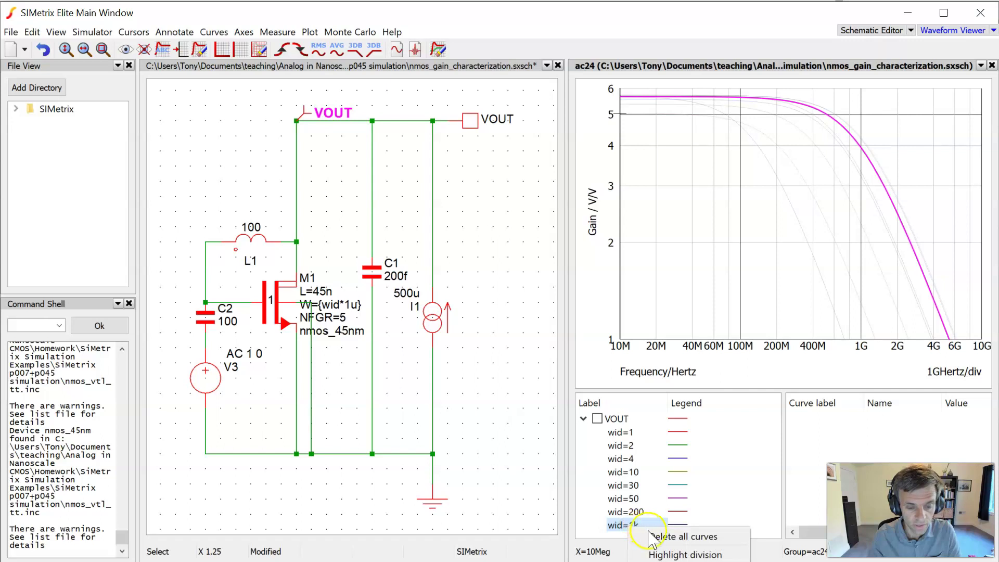
left_click(666, 554)
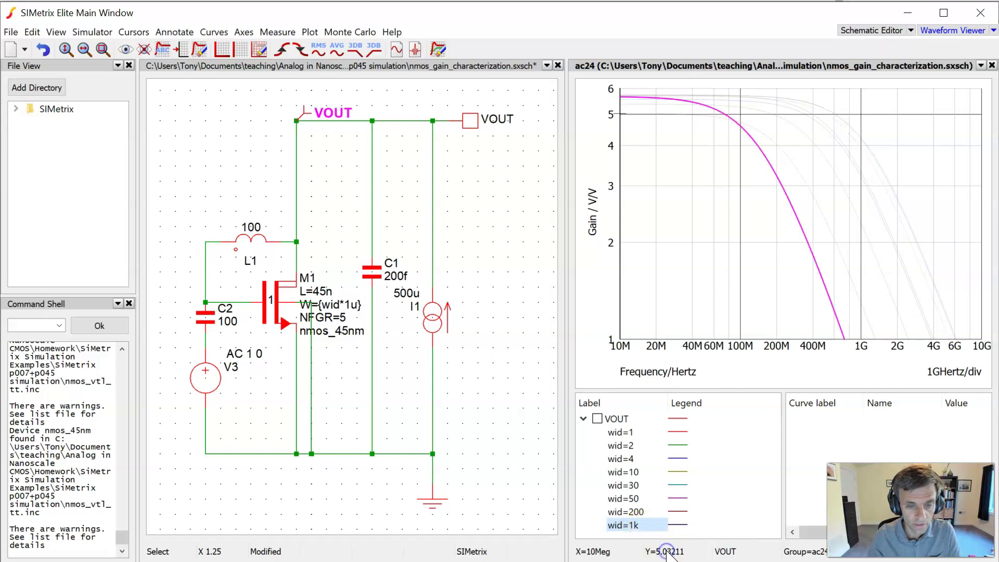
left_click(620, 94)
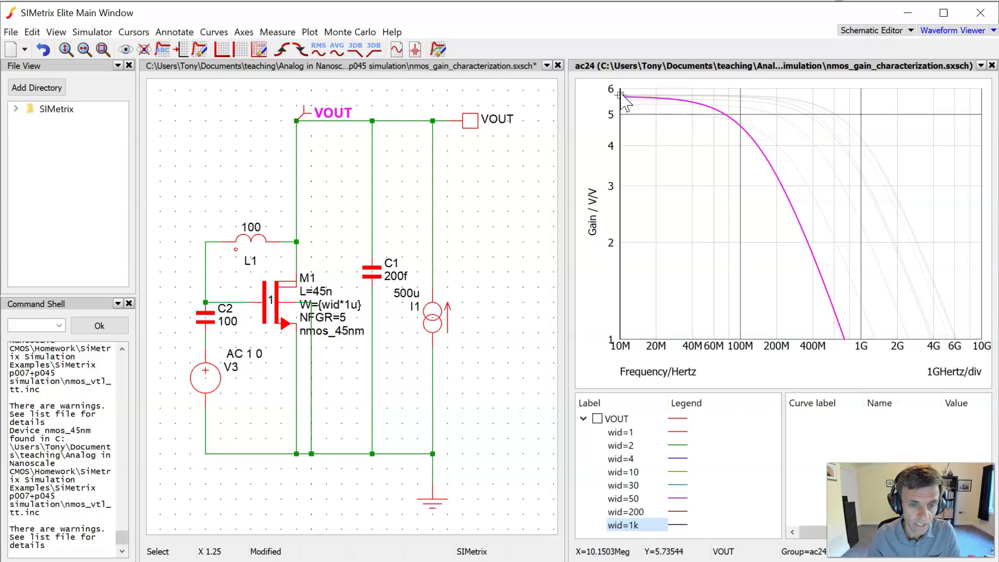
left_click_drag(620, 93, 313, 257)
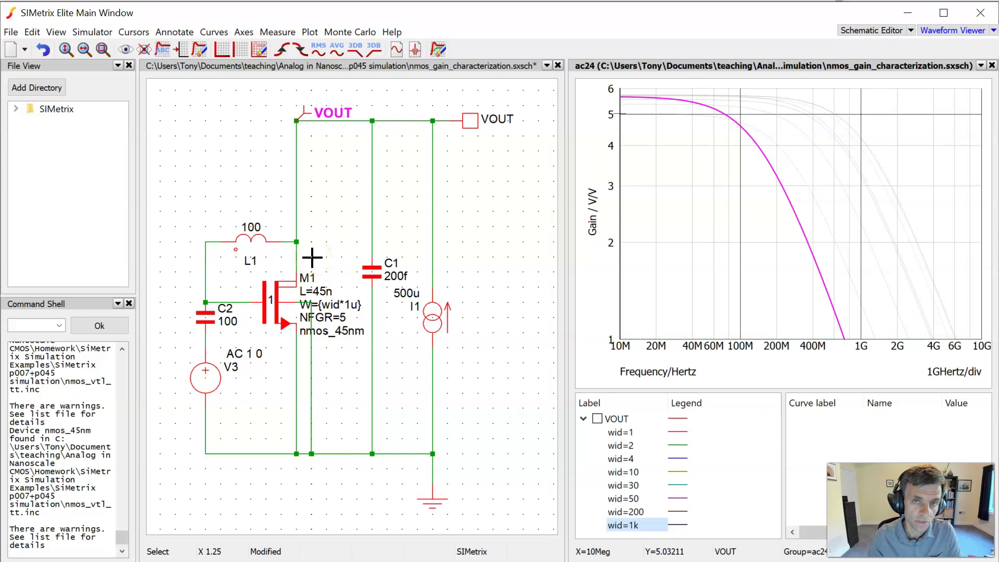
mouse_move(341, 240)
left_mouse_down()
mouse_move(334, 263)
mouse_move(404, 256)
left_mouse_up()
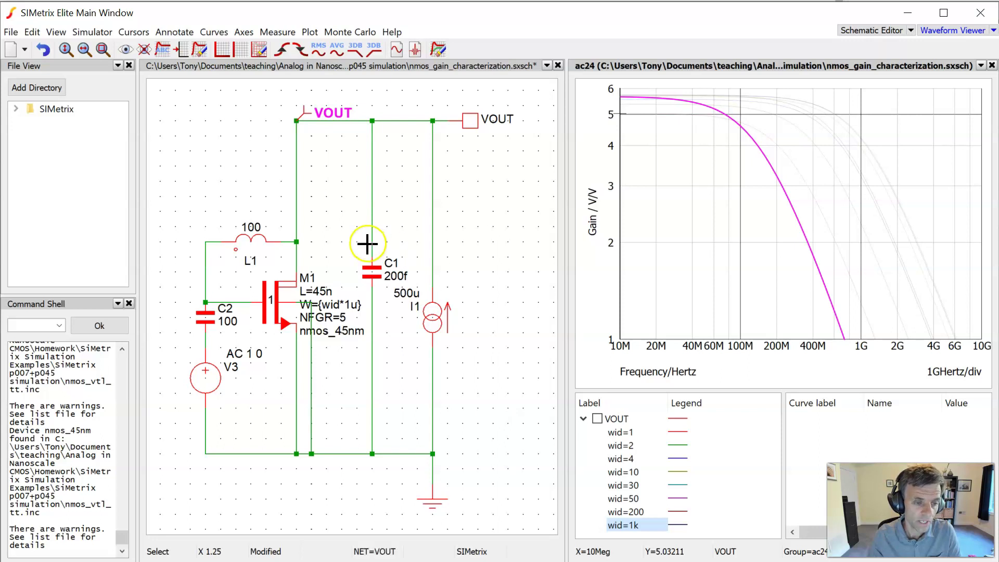
mouse_move(367, 240)
left_mouse_down()
mouse_move(430, 292)
mouse_move(417, 265)
left_mouse_up()
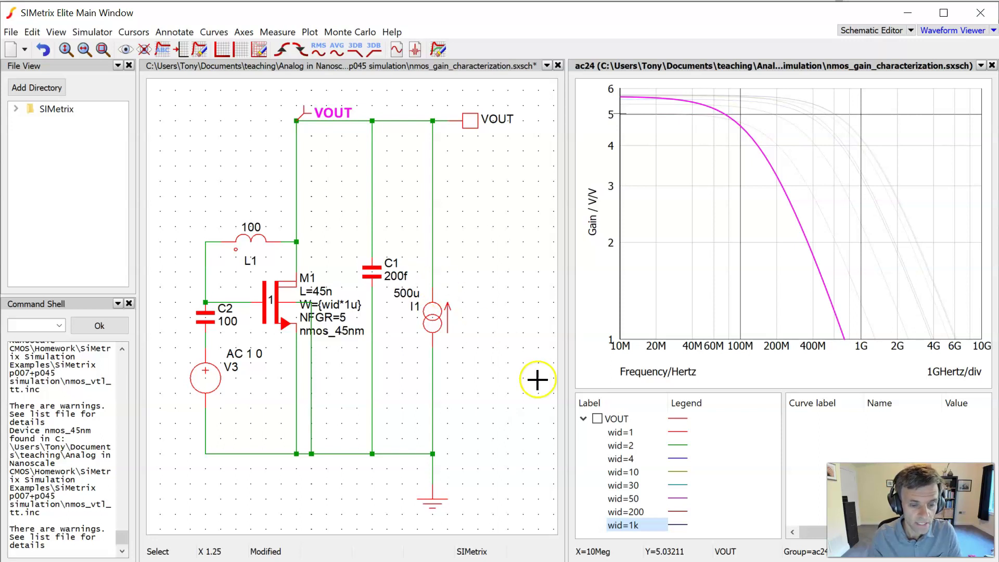
Highlight the wid=50 curve, holding near 5.6 V/V past 400M and reaching unity near 6G
right_click(642, 498)
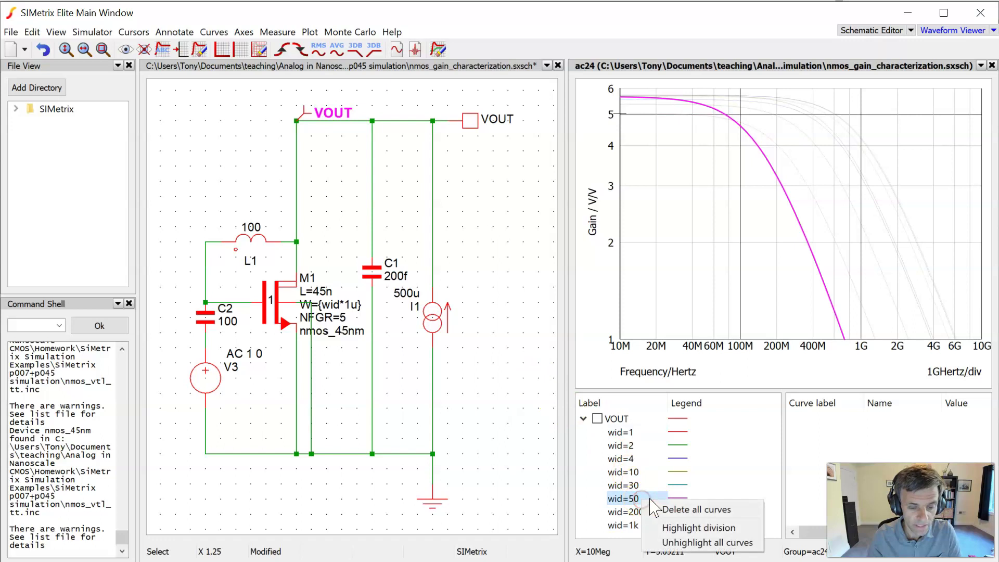
left_click(697, 528)
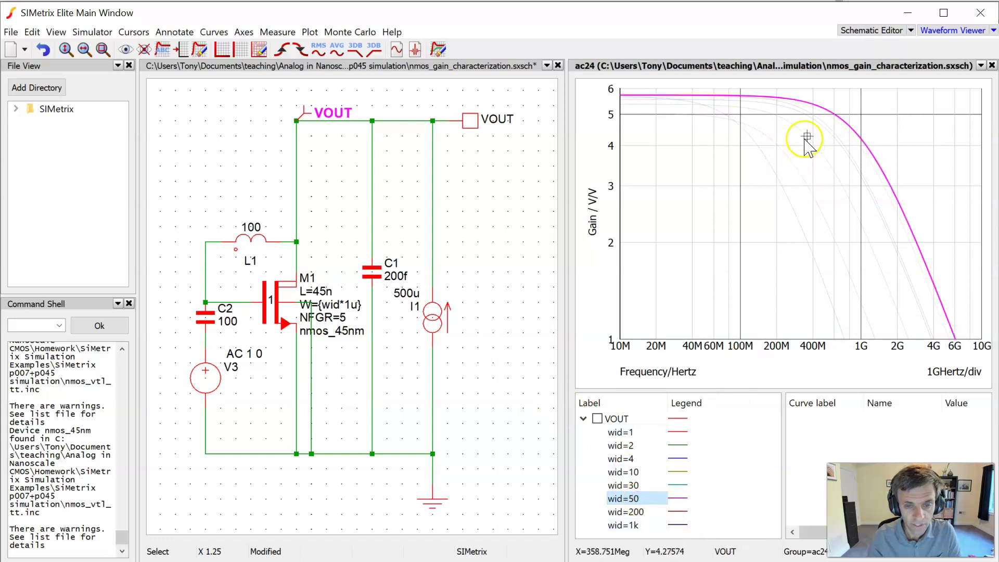